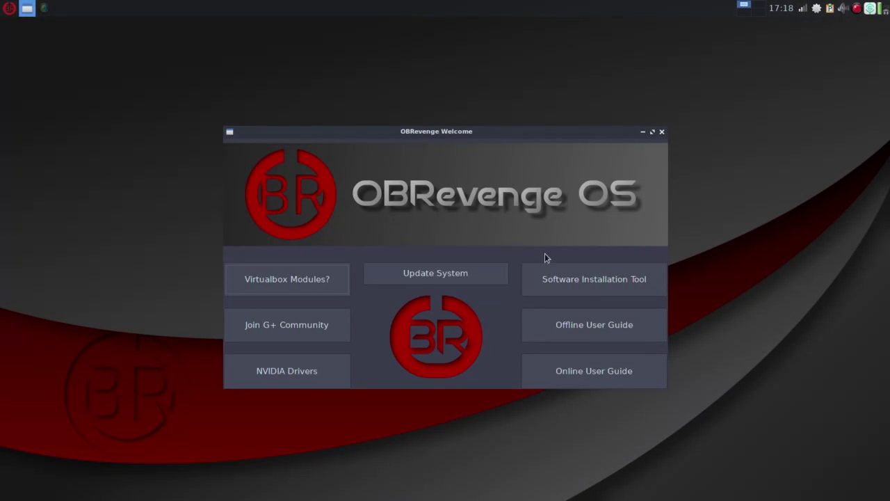
Minimize and restore the OBRevenge Welcome window, and close it.
click(642, 132)
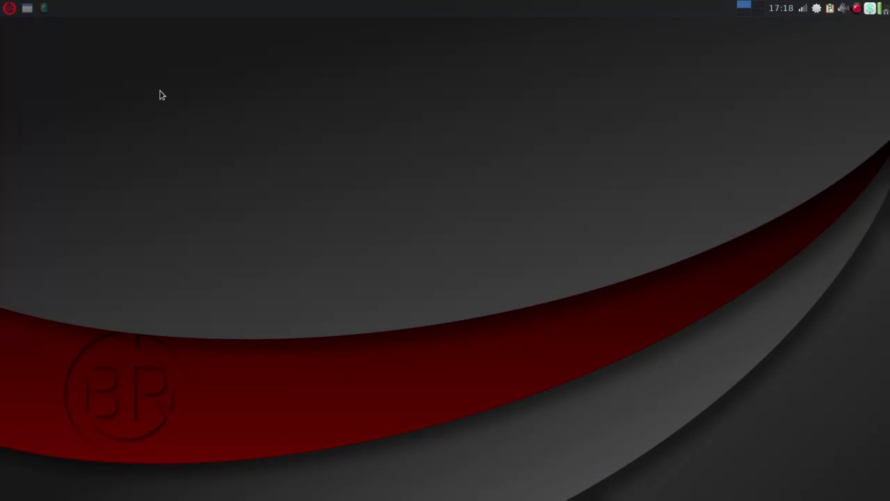
click(27, 7)
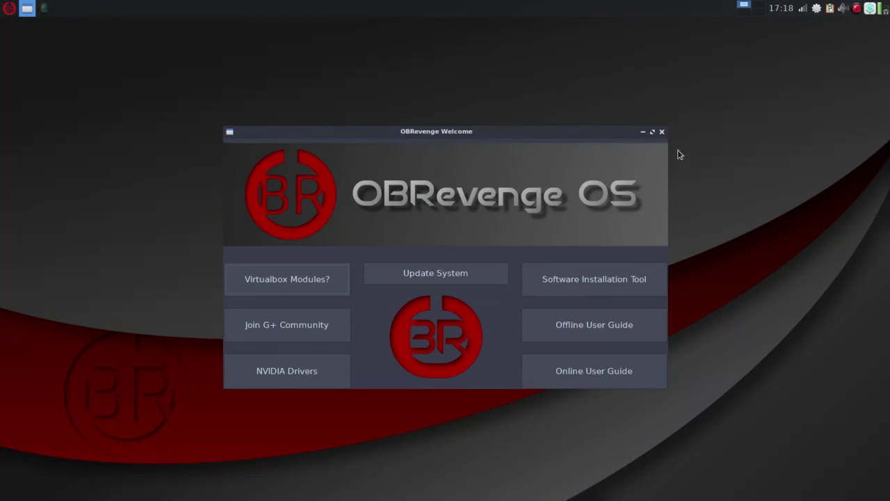
click(662, 131)
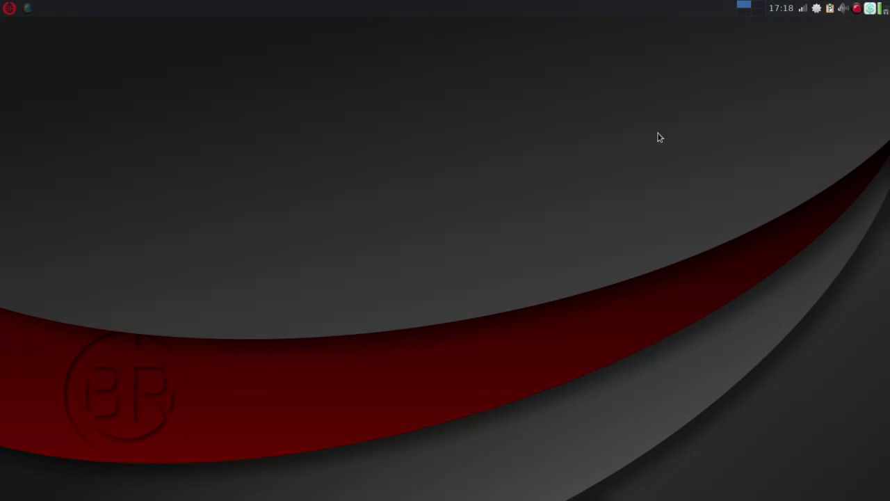
Open the OBRevenge Control Panel and maximize its window.
click(13, 14)
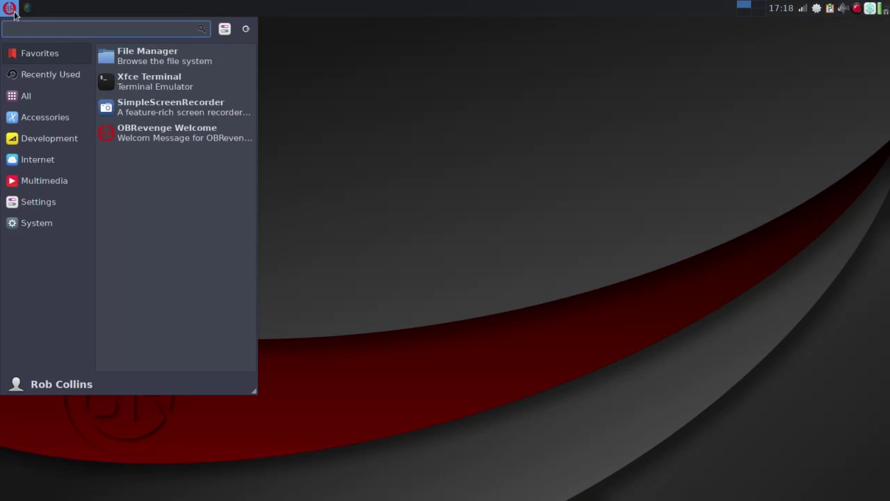
mouse_move(33, 199)
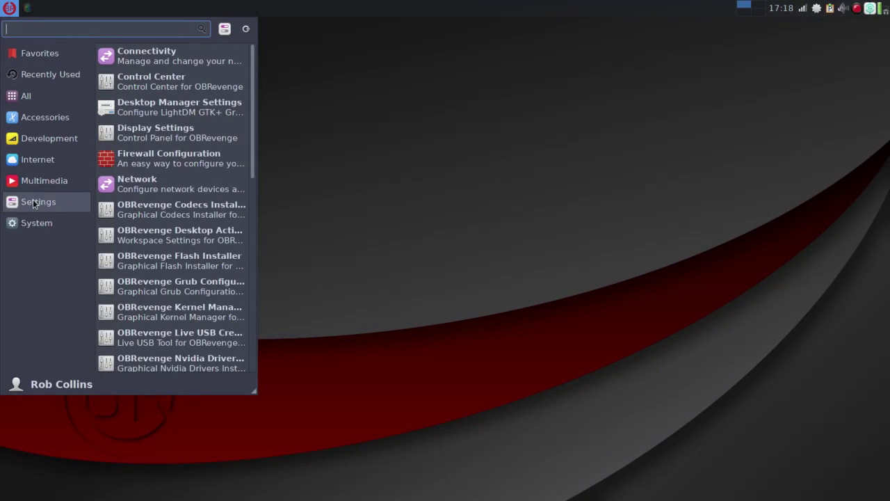
click(543, 302)
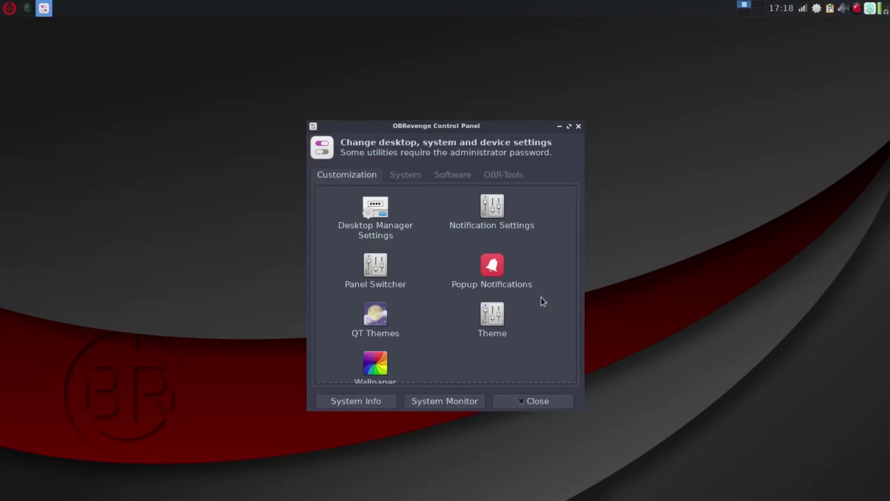
click(568, 126)
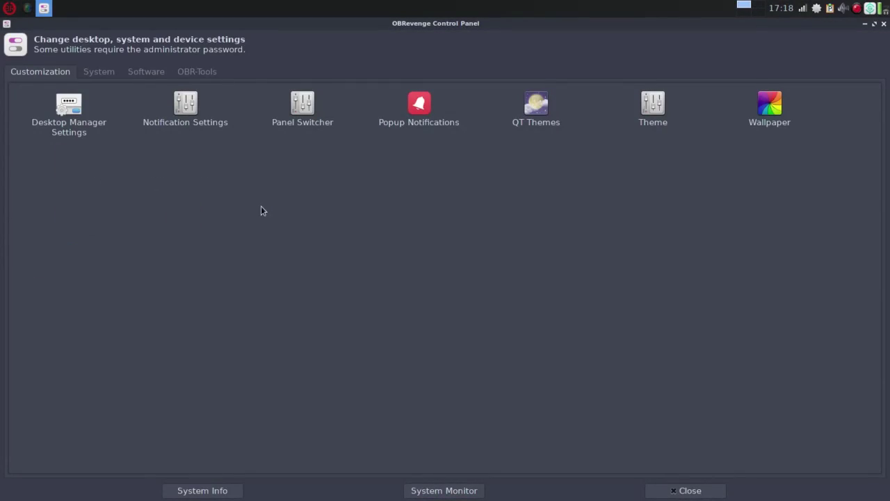
Look through the System, Software and OBR-Tools categories of the Control Panel and return to Customization.
click(114, 73)
click(141, 74)
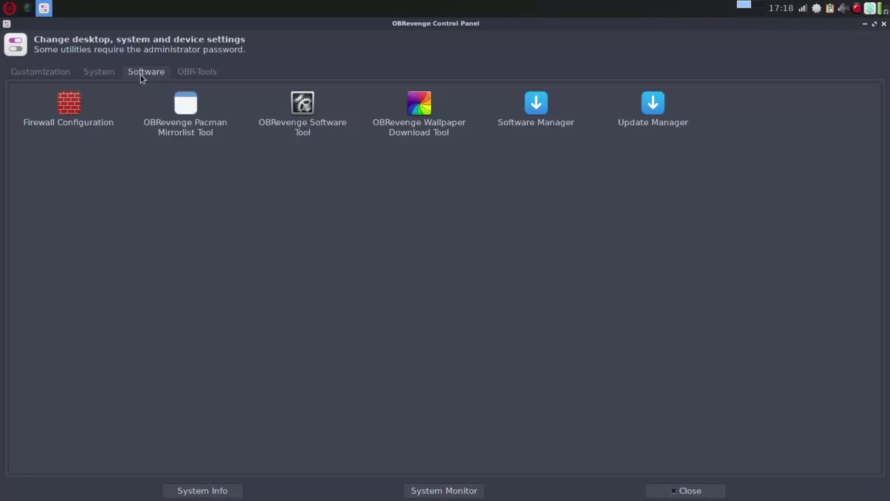
click(195, 74)
click(56, 74)
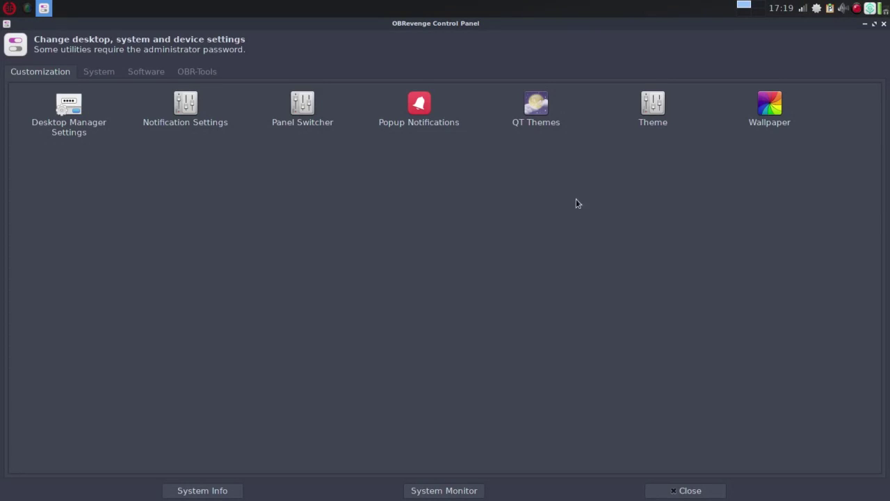
Open the Panel Switcher and switch the desktop to the MATE panel.
click(303, 106)
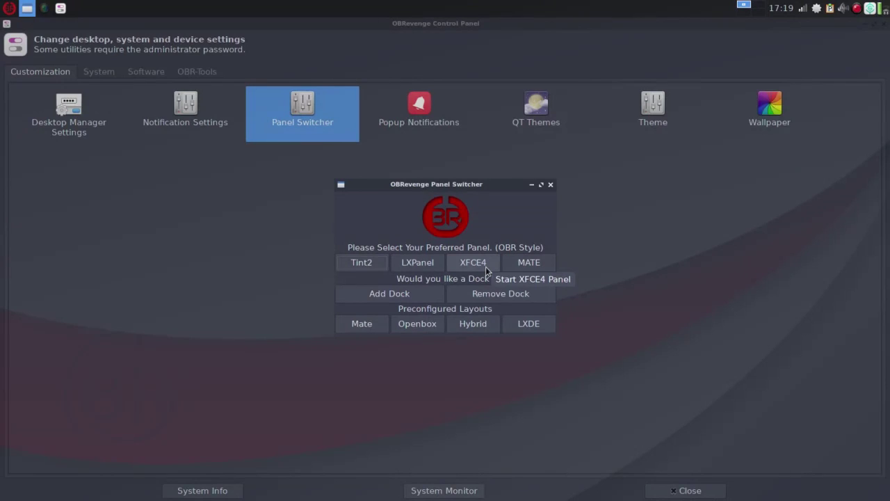
click(536, 268)
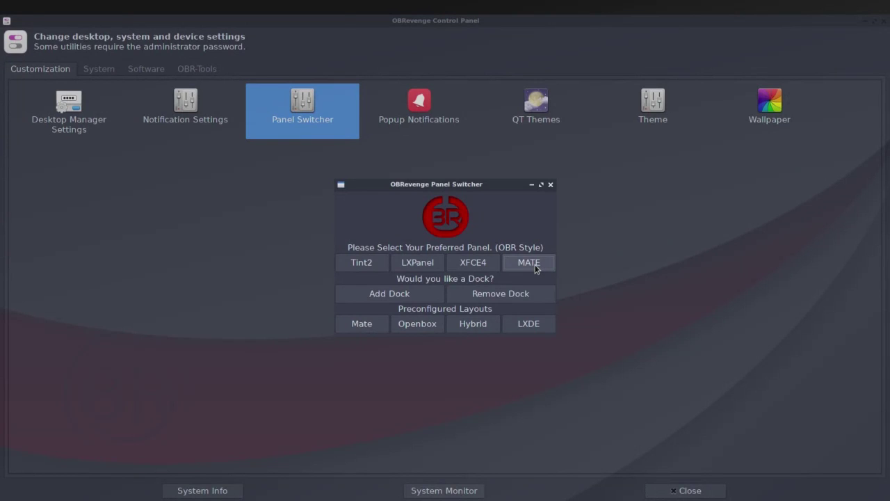
Examine the contents of the MATE panel's Applications and System menus.
click(44, 8)
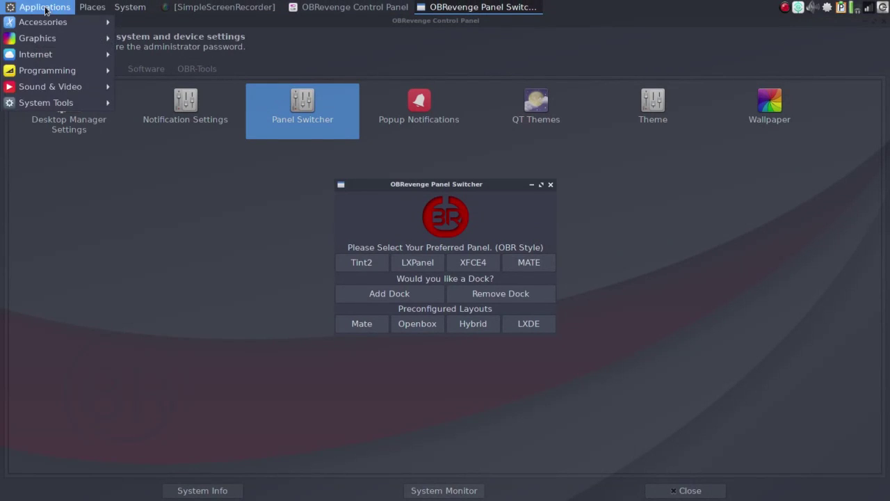
mouse_move(130, 7)
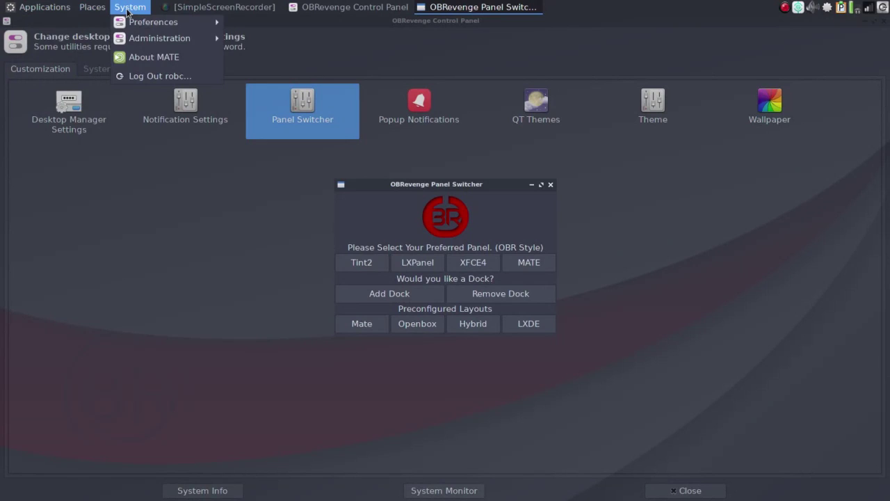
click(282, 274)
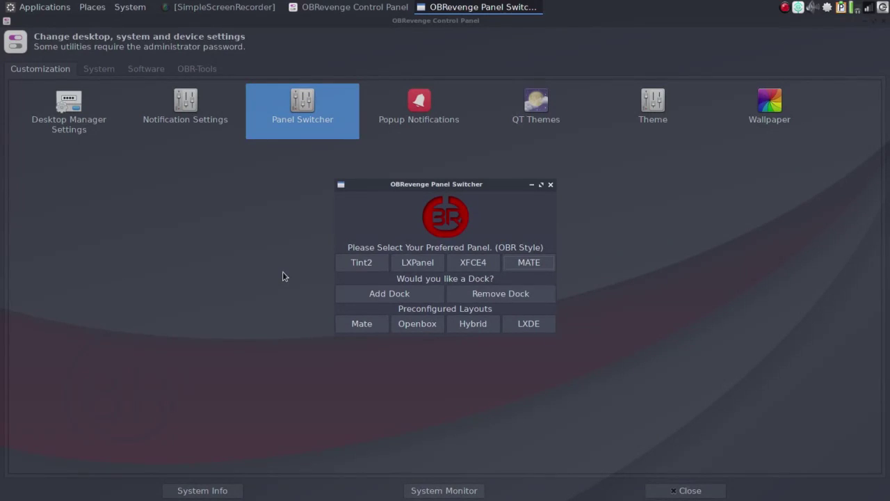
click(41, 9)
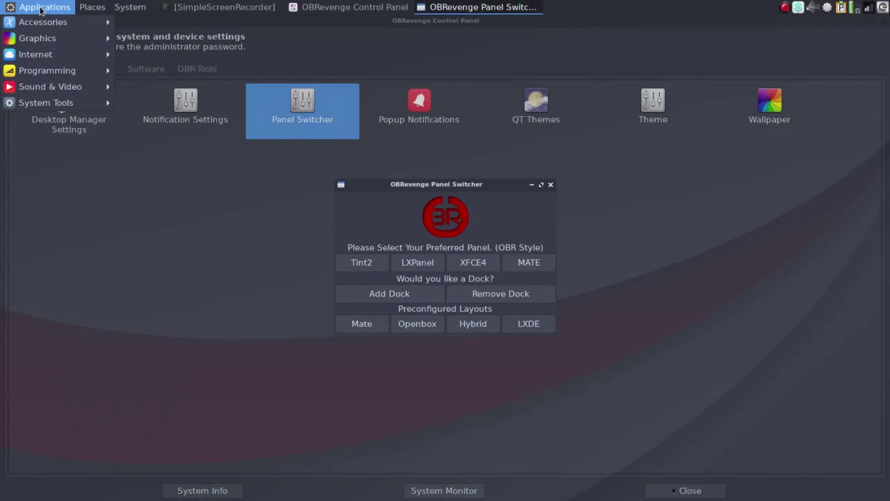
click(165, 262)
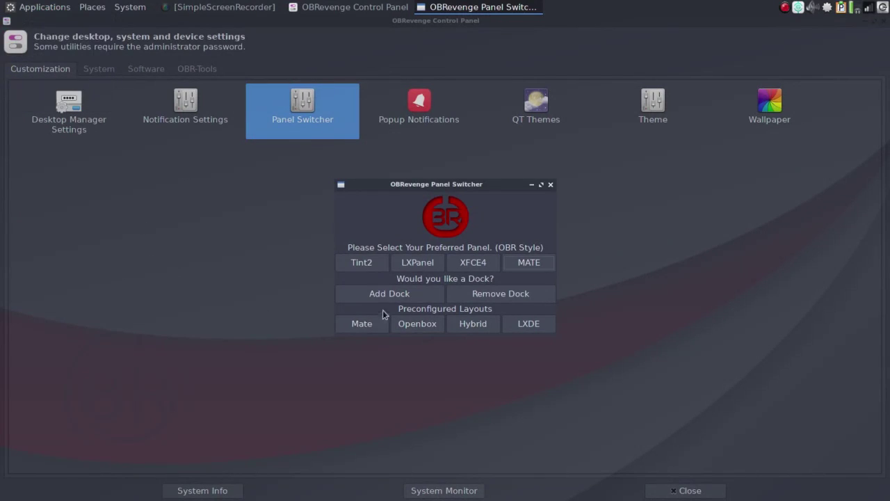
Add a dock to the desktop and bring the Panel Switcher window back to the front.
click(391, 296)
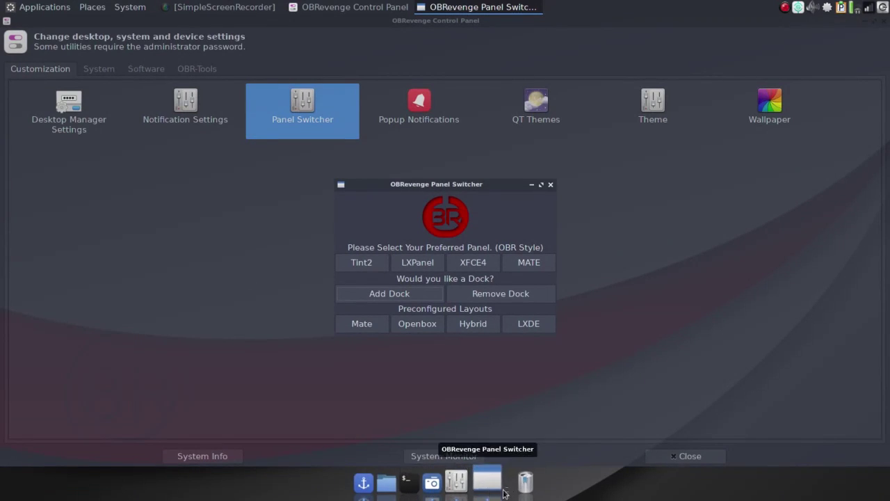
click(300, 368)
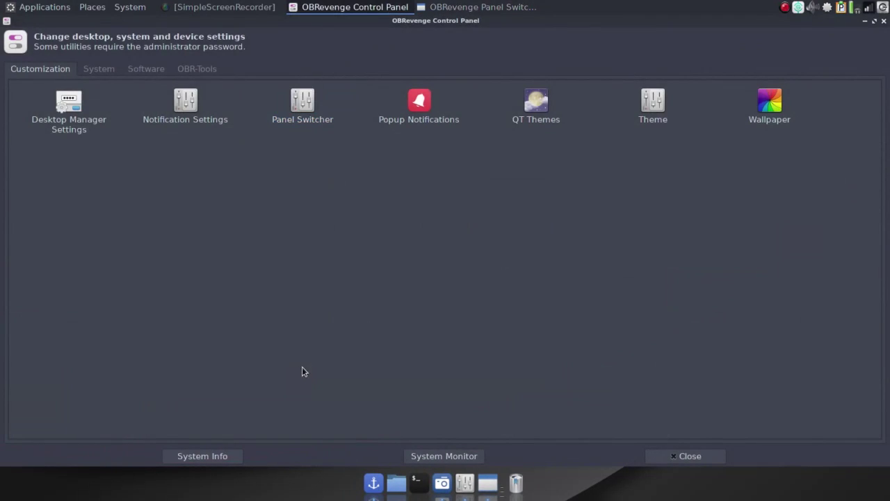
click(484, 12)
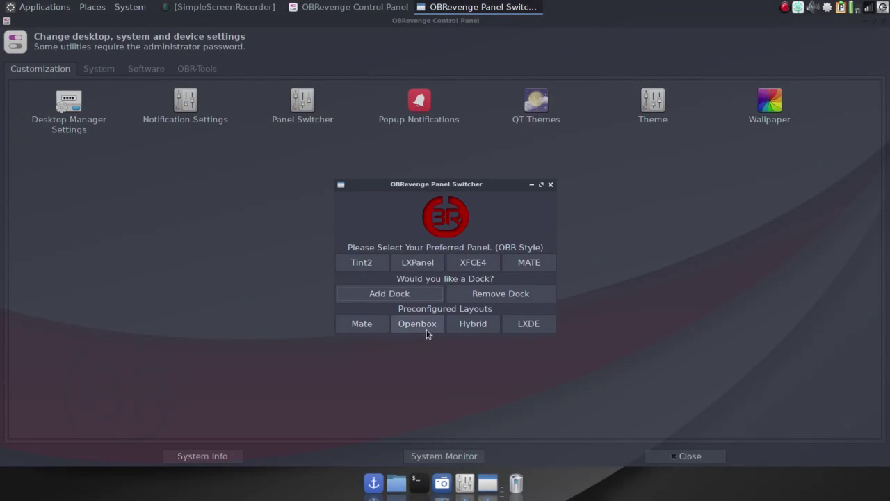
Apply the preconfigured LXDE layout and close the Panel Switcher after checking the new panel's application menu.
click(539, 327)
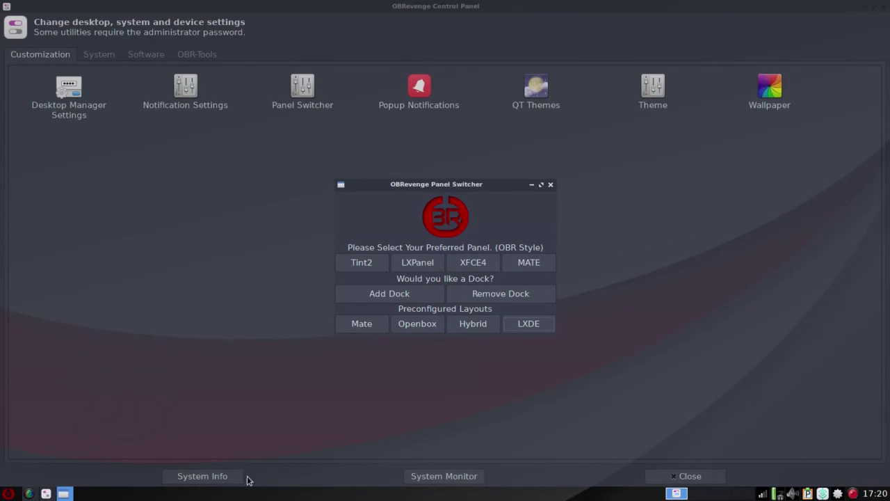
click(8, 494)
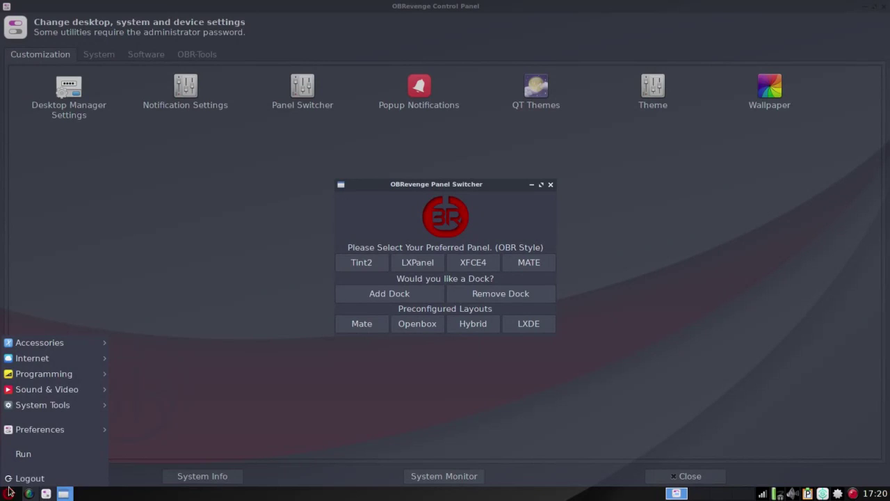
mouse_move(42, 344)
click(551, 185)
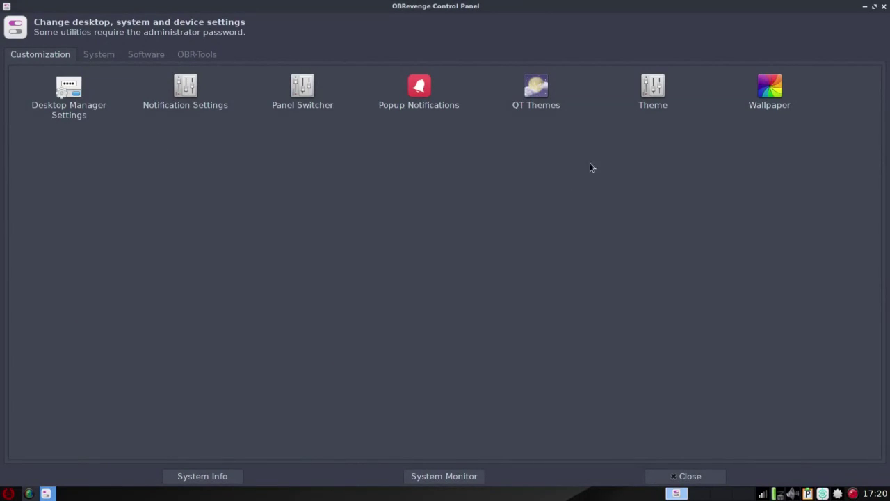
View the Theme tool's widget style settings and close its window.
click(646, 90)
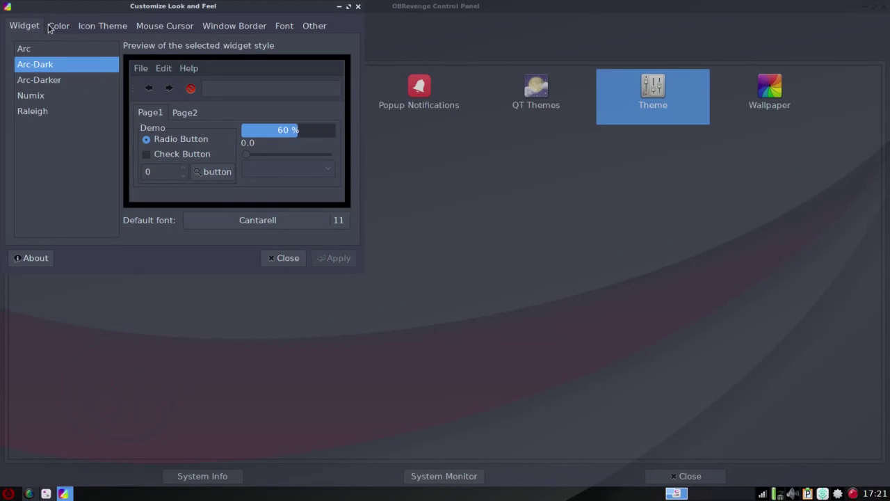
click(359, 8)
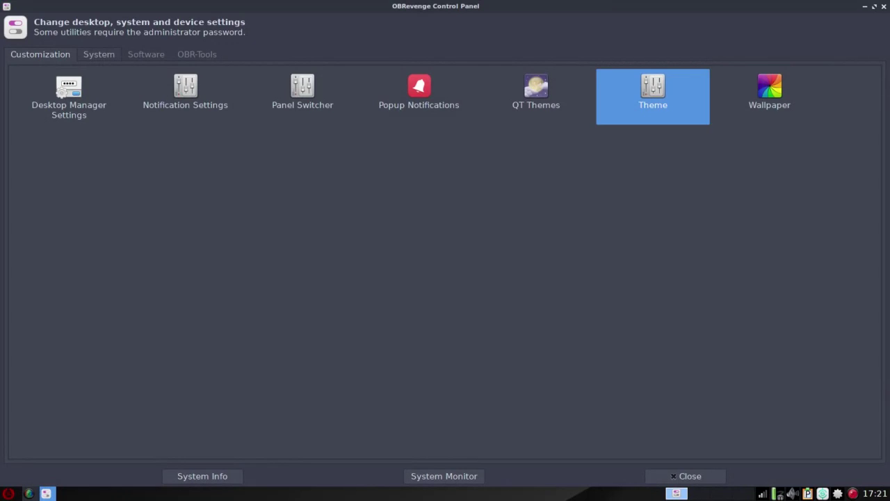
Review the System, Software and OBR-Tools utilities in the Control Panel, and close the Control Panel.
click(98, 54)
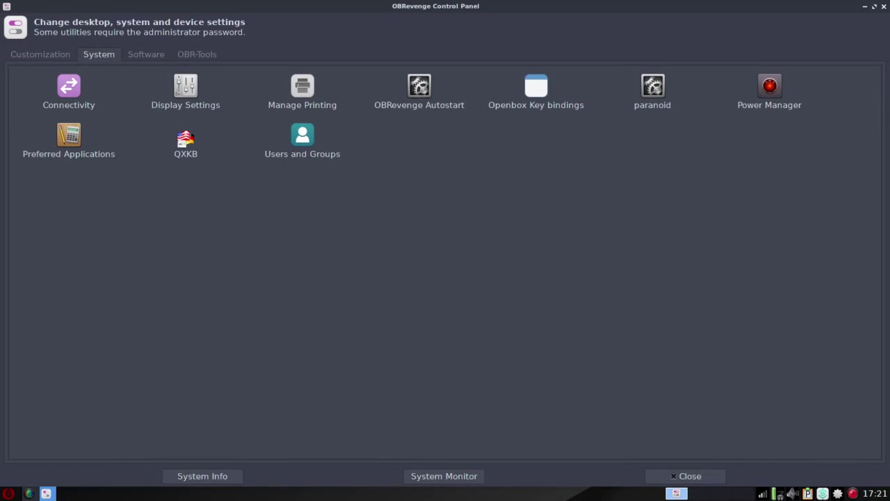
click(147, 54)
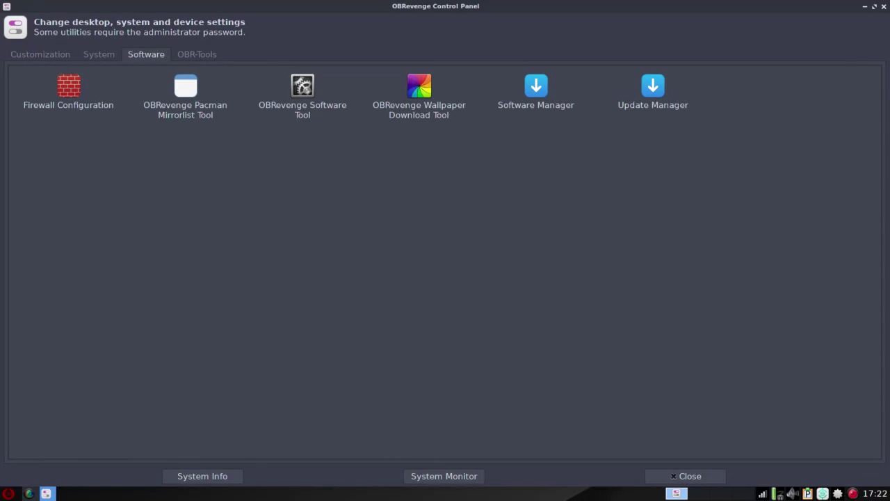
click(196, 54)
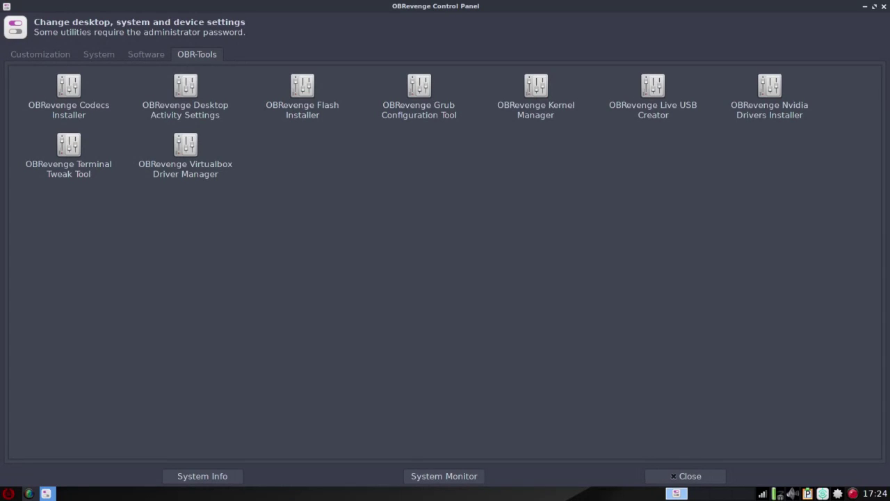
key(alt+F4)
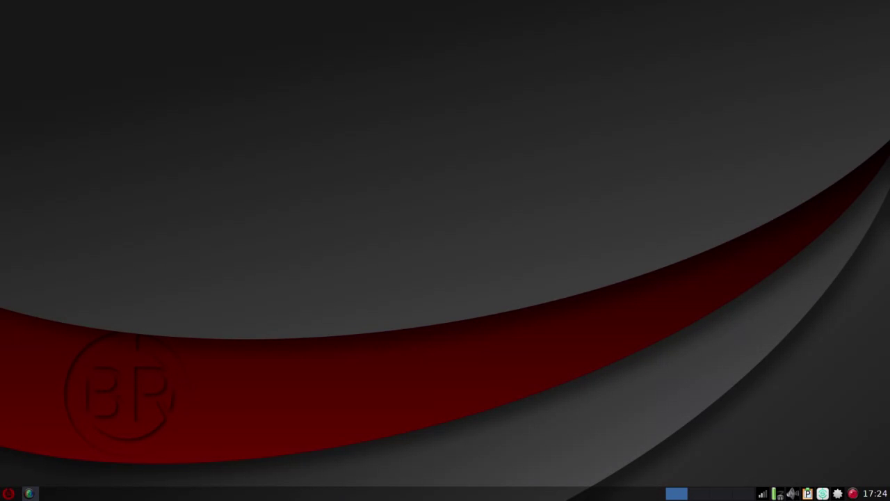
Look through the application categories in the Openbox desktop menu and start Conky on the desktop.
right_click(403, 170)
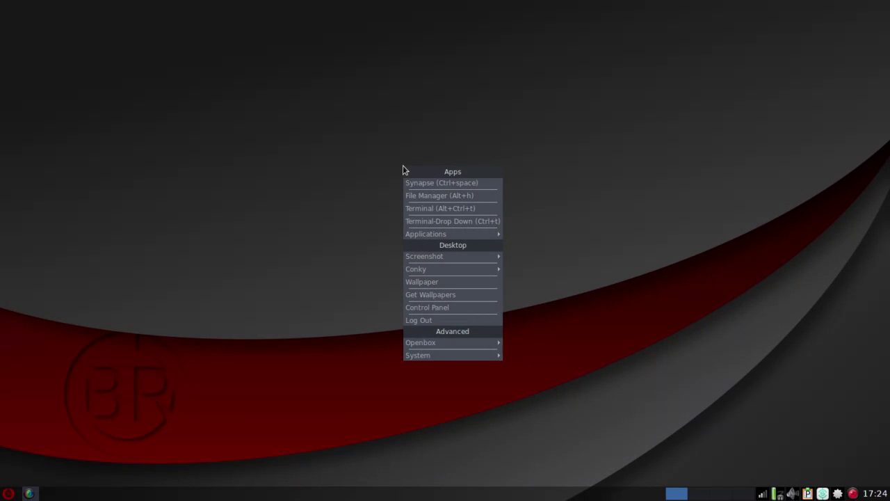
click(371, 153)
right_click(372, 152)
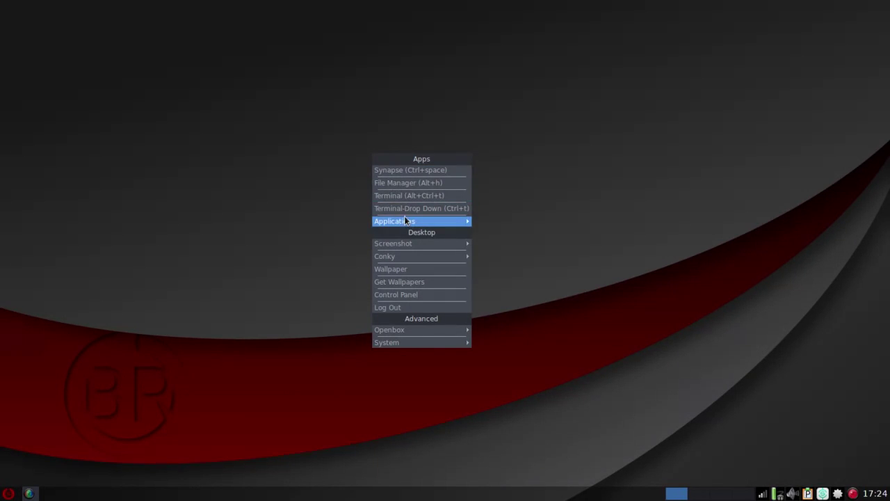
mouse_move(407, 223)
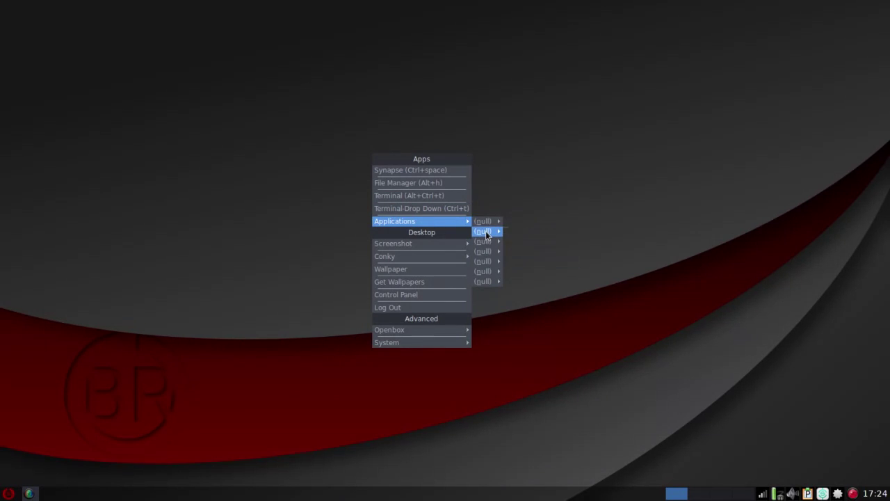
mouse_move(486, 242)
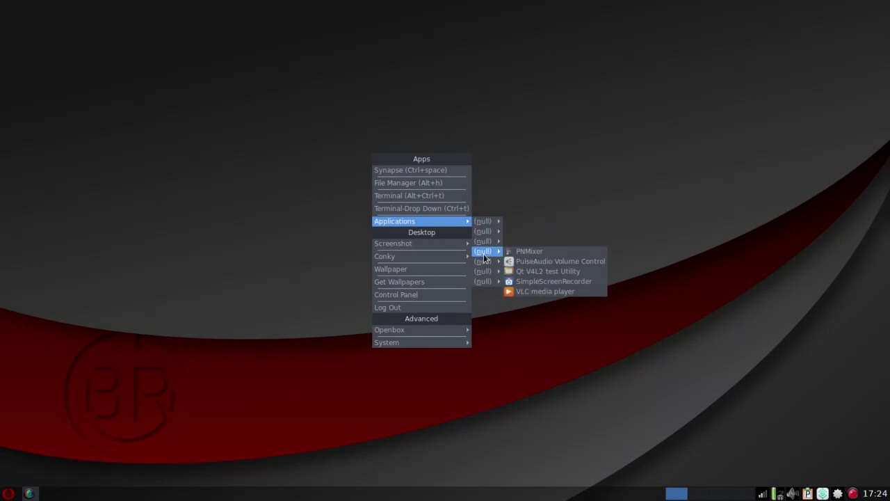
mouse_move(488, 270)
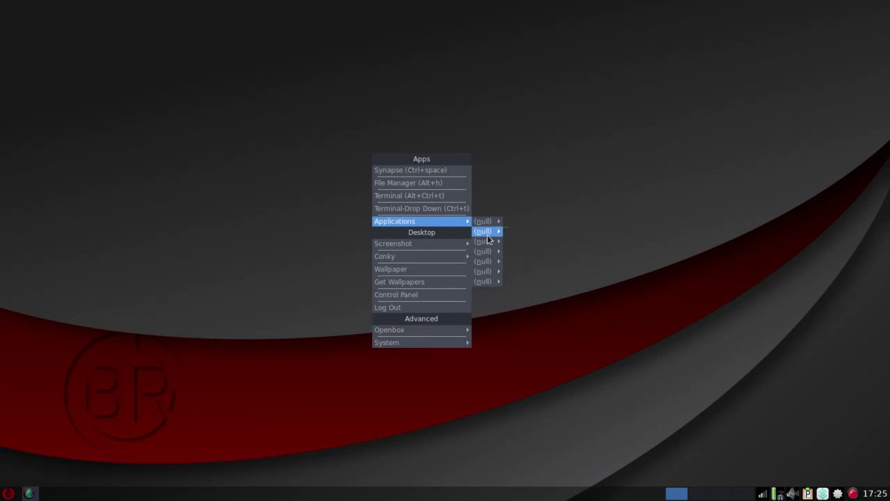
mouse_move(485, 222)
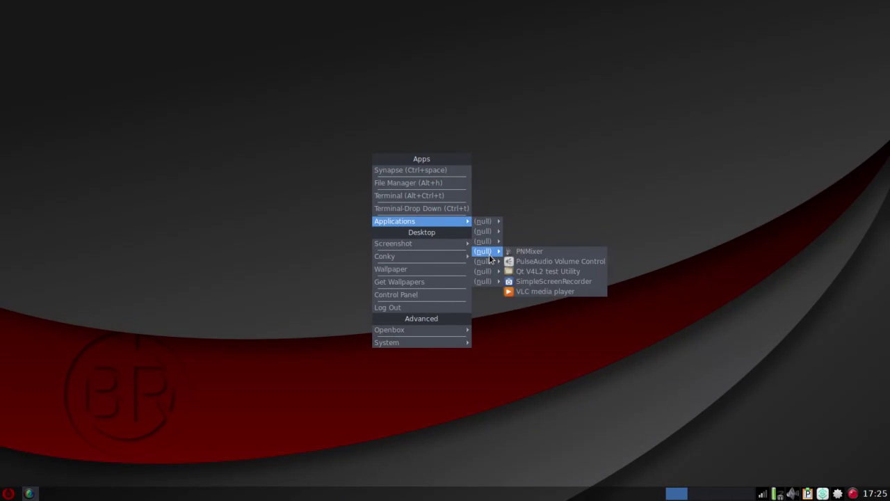
mouse_move(436, 244)
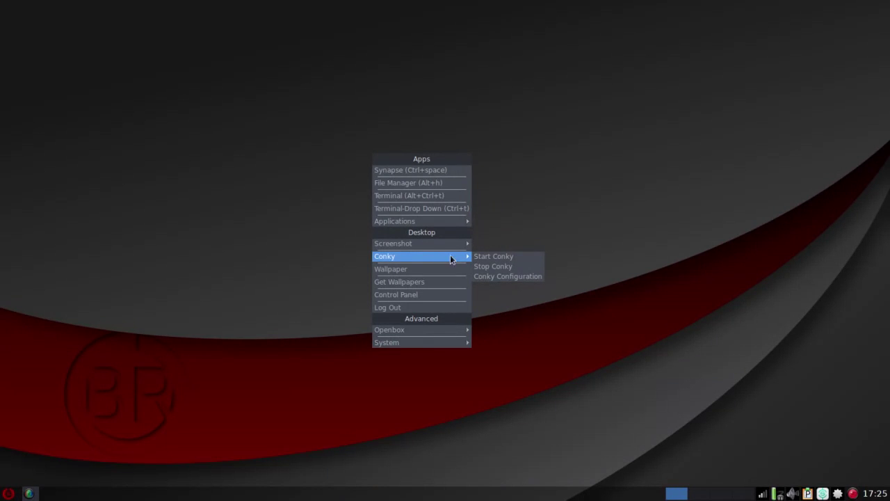
click(497, 256)
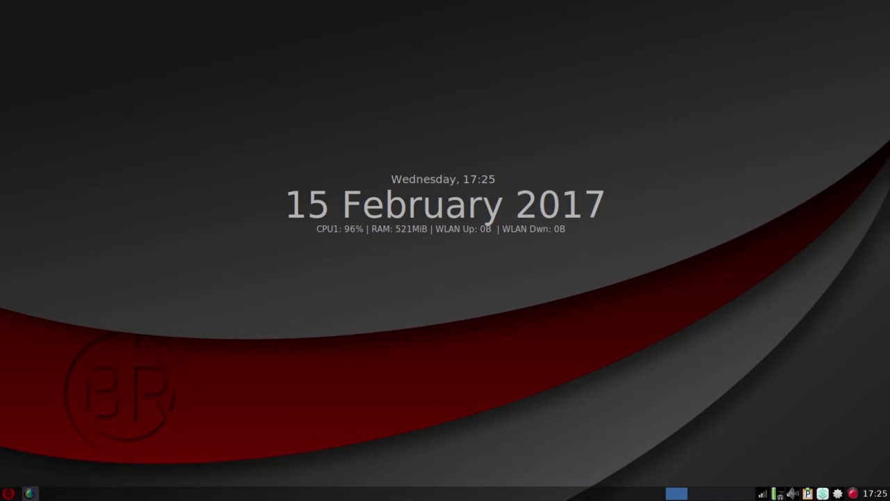
Browse the available wallpapers in Nitrogen from the desktop menu's Wallpaper entry, and close it without applying one.
key(super+space)
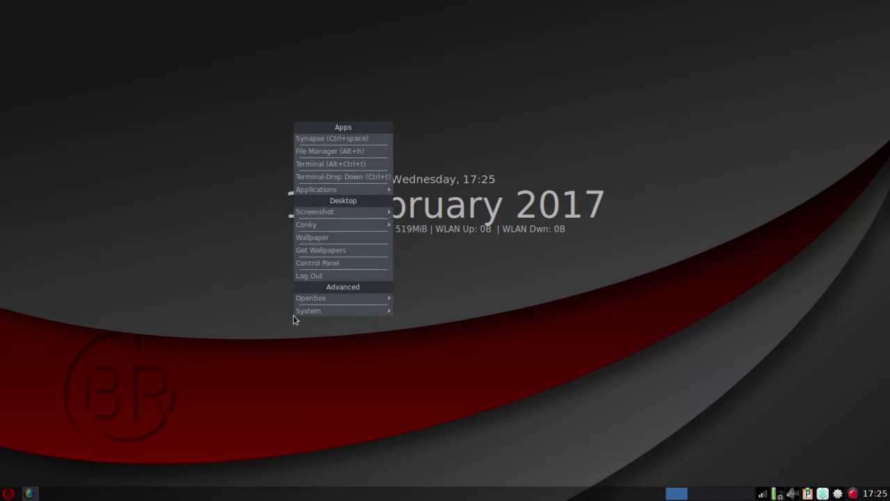
click(315, 238)
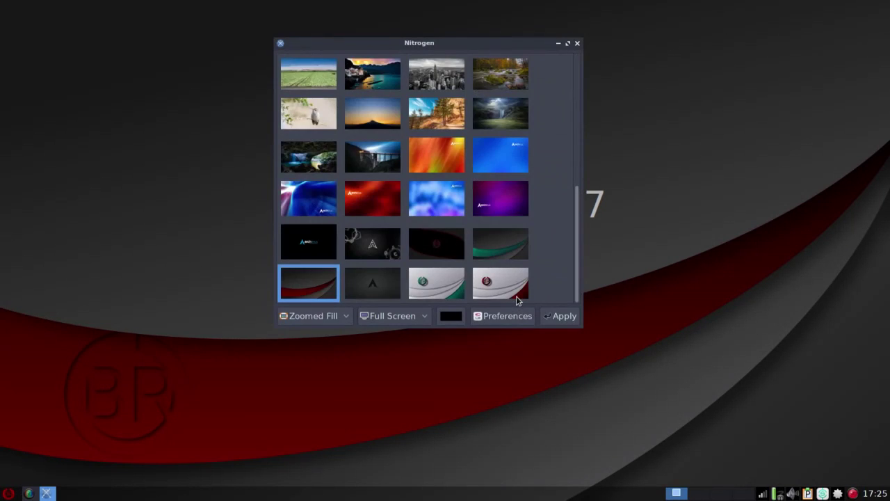
scroll(579, 190, up, 1)
scroll(584, 215, down, 1)
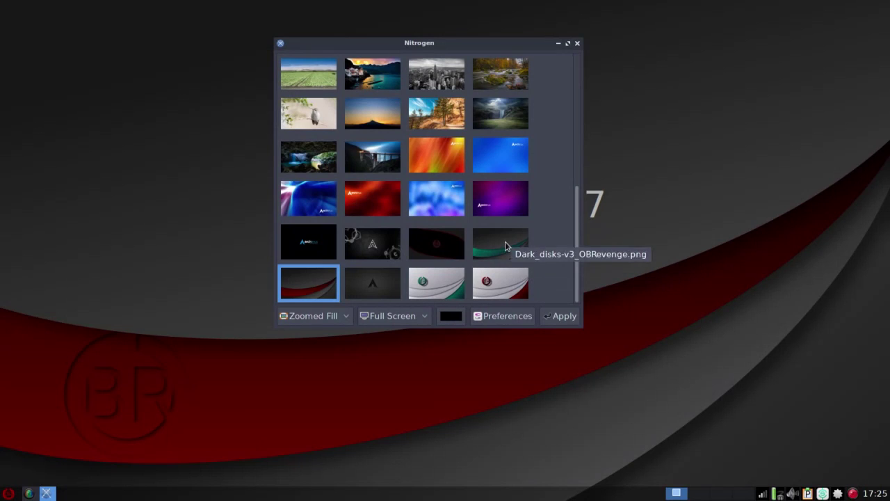
drag(580, 248, 594, 95)
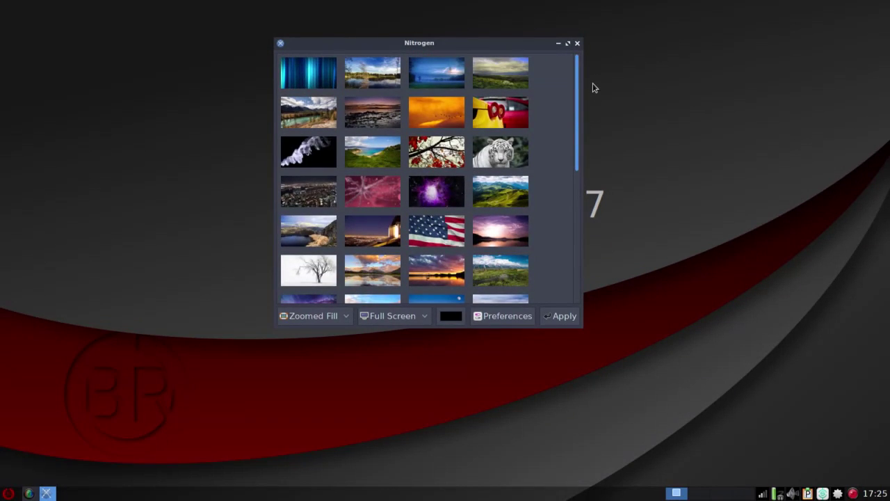
scroll(578, 159, down, 4)
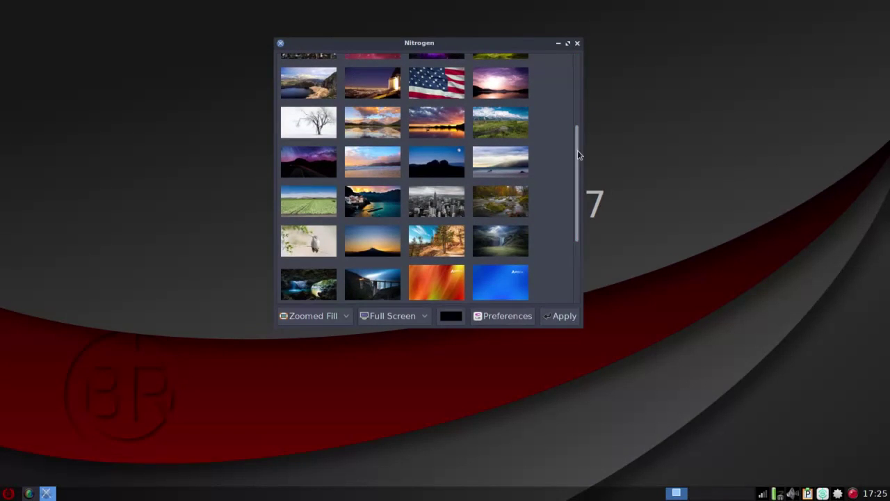
click(577, 43)
Review the System and Openbox configuration file entries in the desktop menu, and dismiss the menu.
right_click(572, 122)
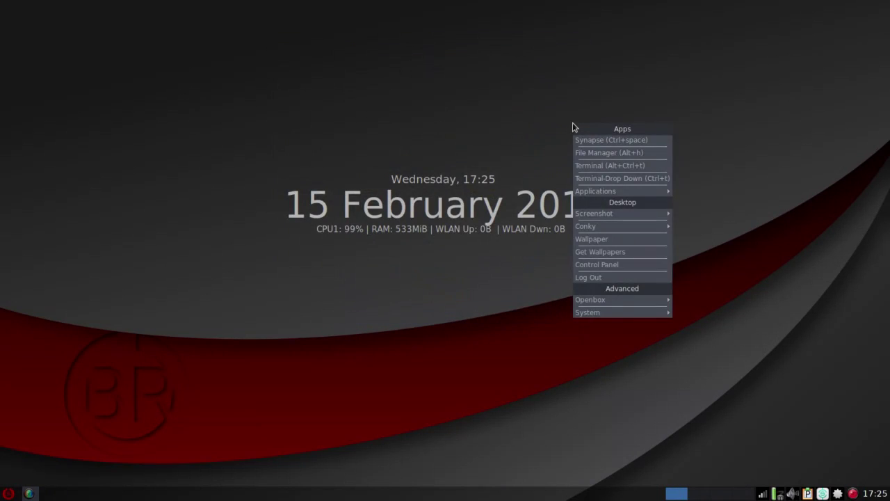
mouse_move(598, 319)
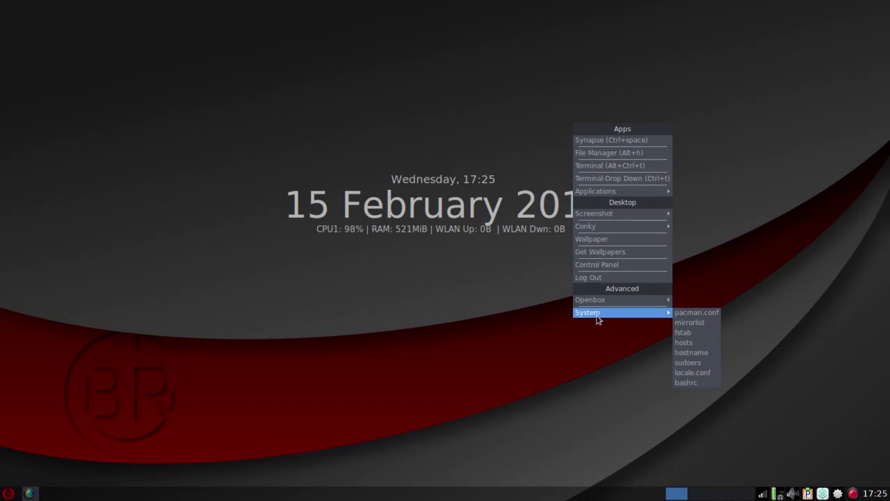
mouse_move(596, 301)
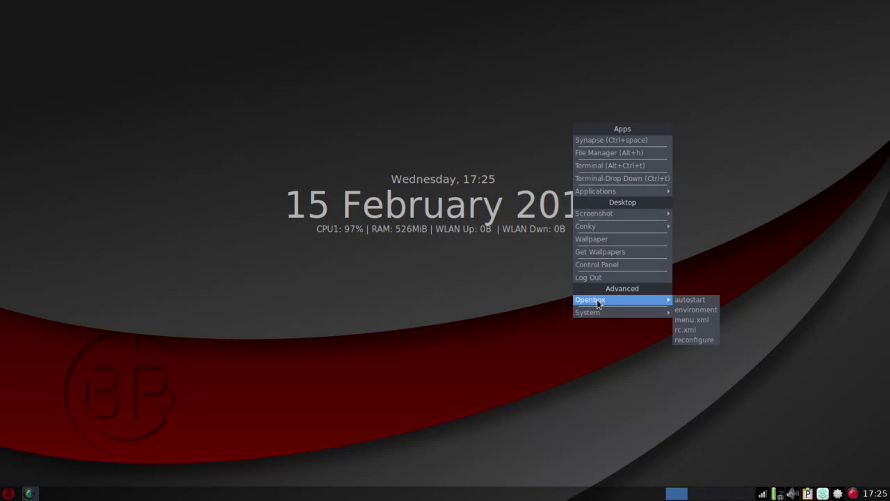
click(385, 327)
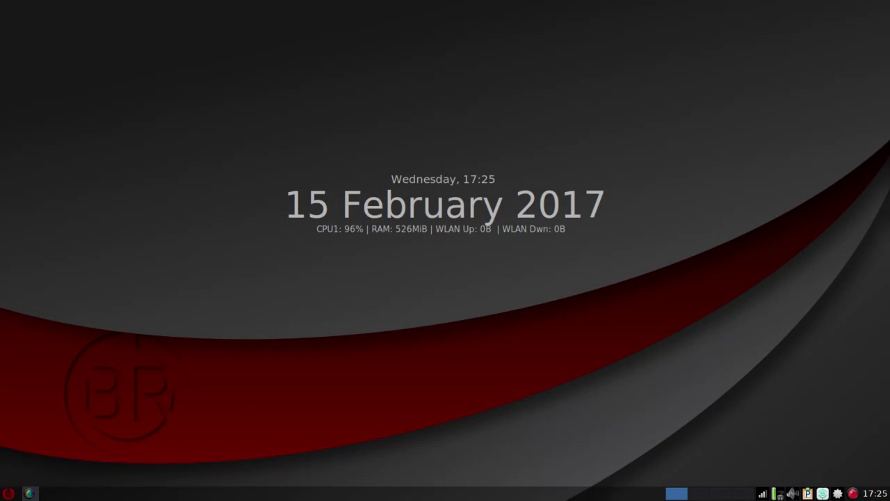
Examine the Accessories, Internet, Programming and Sound & Video categories in the panel's application menu.
click(8, 493)
mouse_move(42, 343)
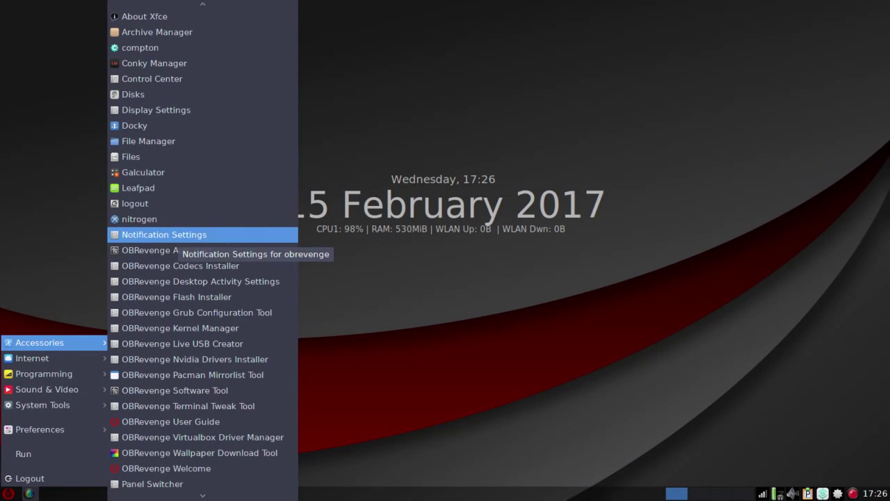
key(Escape)
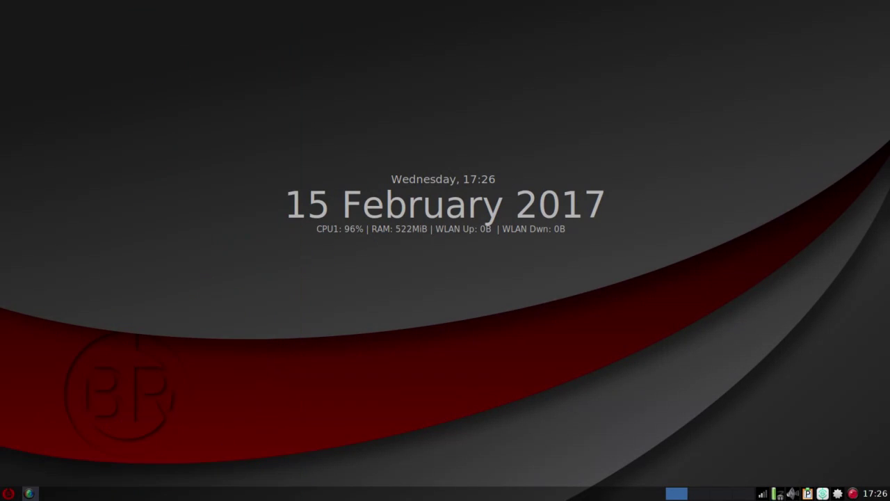
click(8, 493)
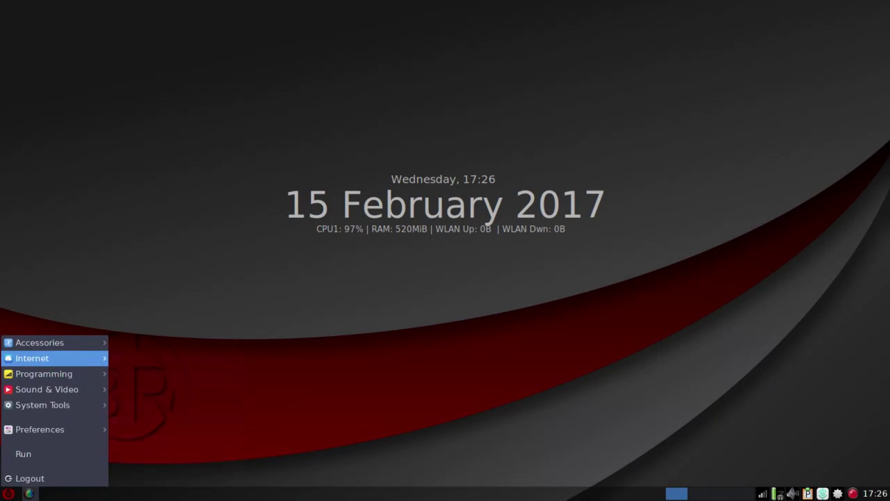
mouse_move(42, 358)
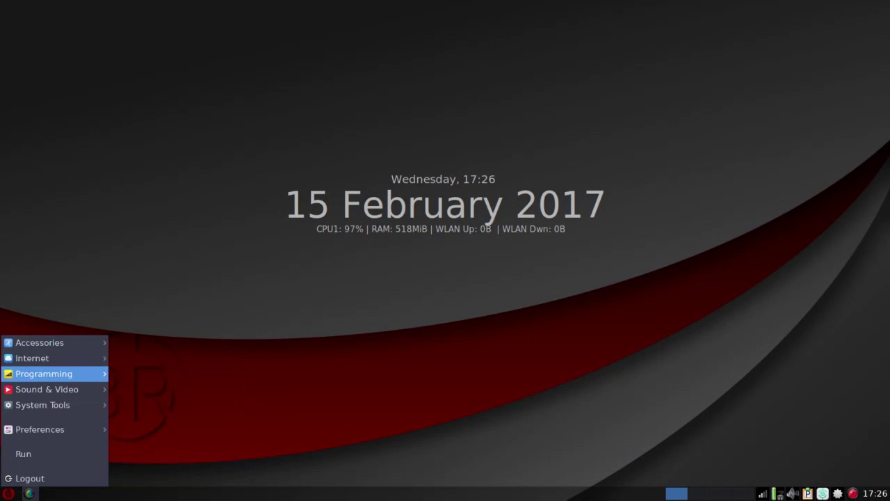
mouse_move(44, 373)
mouse_move(47, 389)
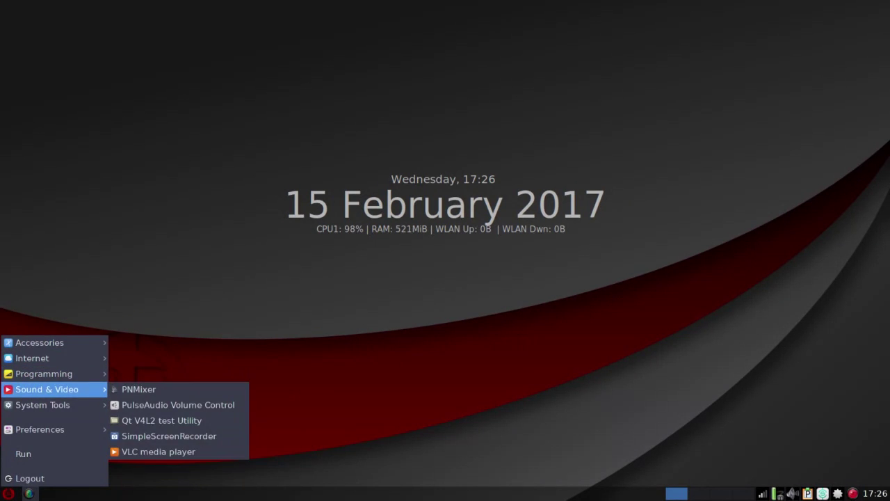